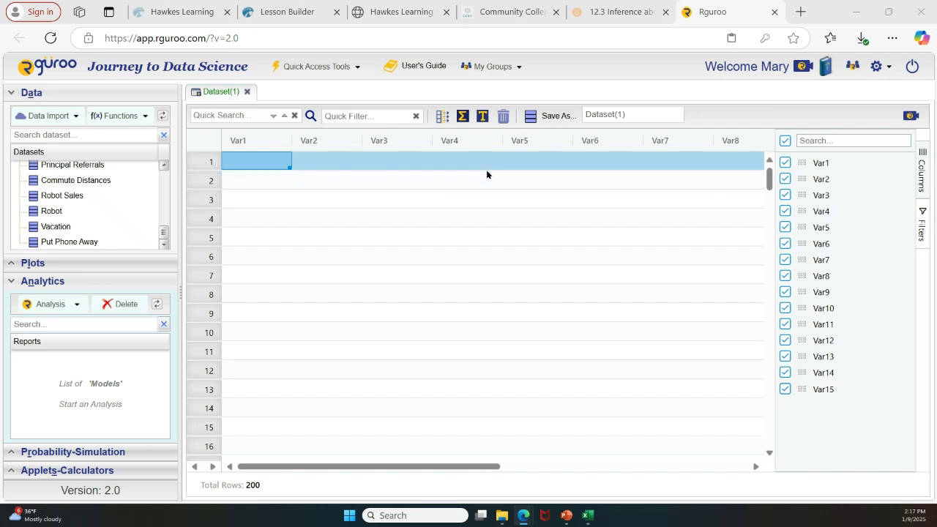
Import the Table 4.12 Hawkes dataset from the MATH 153 Online repository of the MATH 153 group.
{"action": "left_click", "coordinate": [490, 67]}
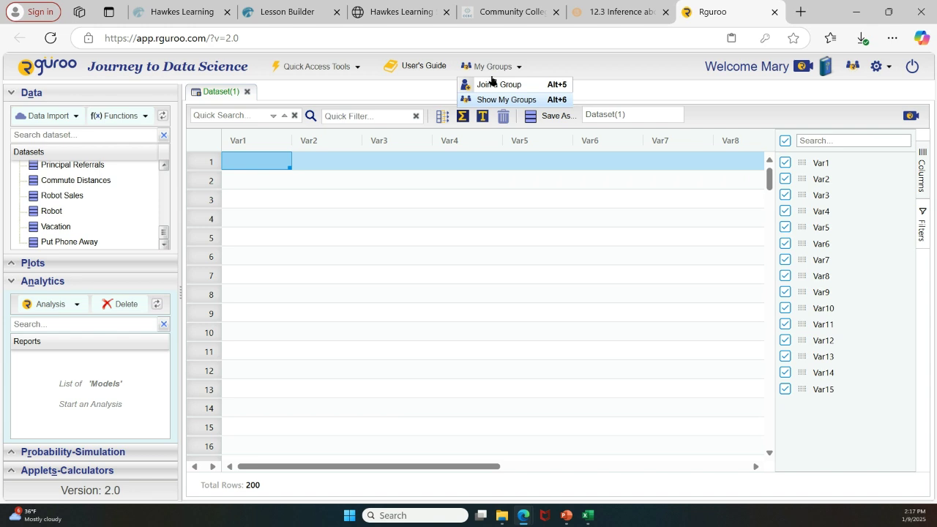
{"action": "left_click", "coordinate": [497, 101]}
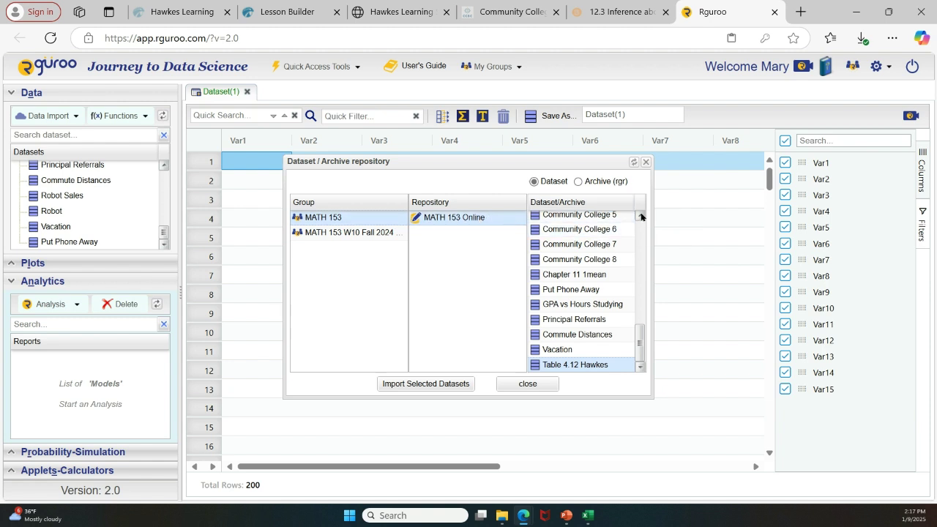
{"action": "mouse_move", "coordinate": [640, 343]}
{"action": "left_mouse_down"}
{"action": "mouse_move", "coordinate": [636, 227]}
{"action": "mouse_move", "coordinate": [642, 351]}
{"action": "left_mouse_up"}
{"action": "left_click", "coordinate": [428, 385]}
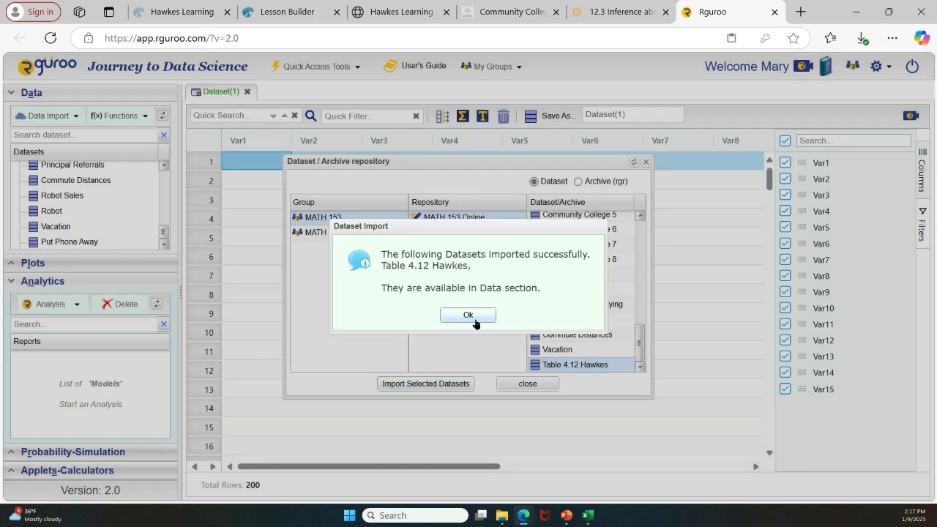
{"action": "left_click", "coordinate": [474, 317]}
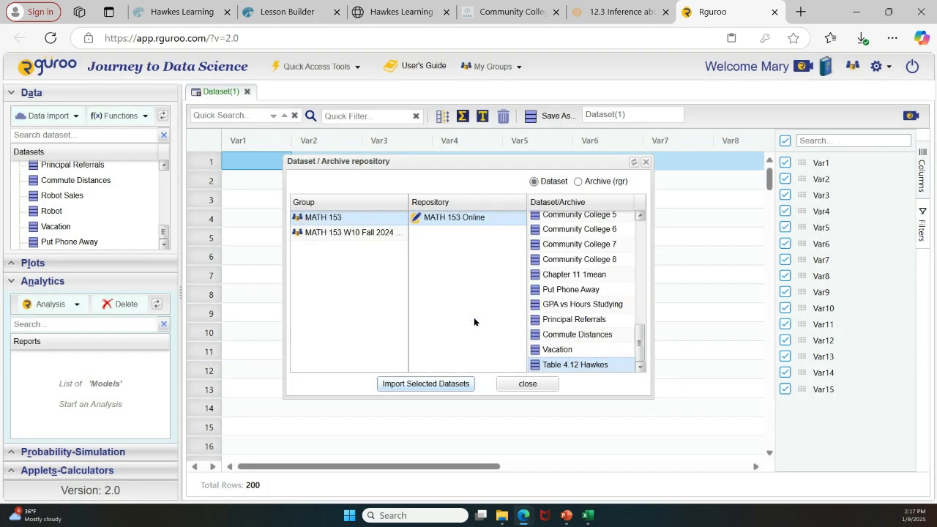
{"action": "left_click", "coordinate": [519, 384]}
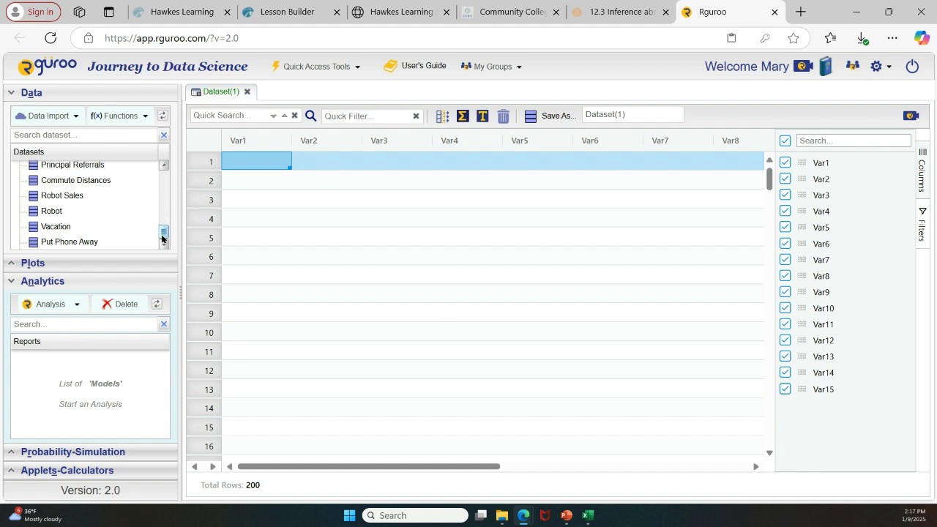
Find the imported Table 4.12 Hawkes dataset in the dataset list and open it.
{"action": "mouse_move", "coordinate": [163, 234]}
{"action": "left_mouse_down"}
{"action": "mouse_move", "coordinate": [161, 173]}
{"action": "mouse_move", "coordinate": [161, 232]}
{"action": "left_mouse_up"}
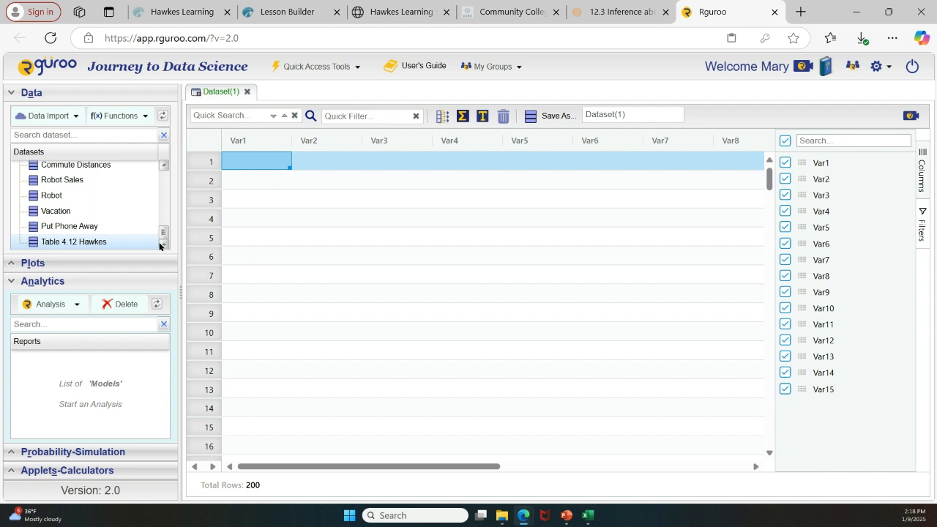
{"action": "mouse_move", "coordinate": [93, 244]}
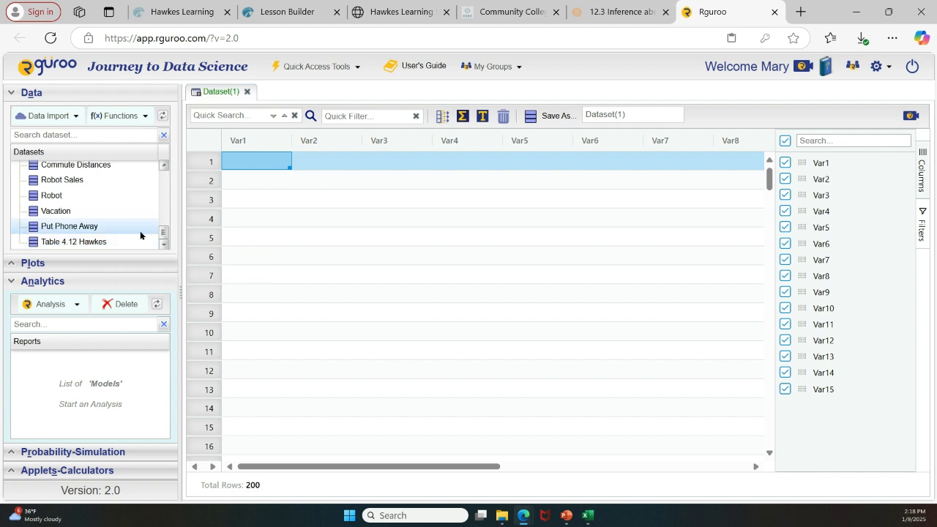
{"action": "mouse_move", "coordinate": [163, 235]}
{"action": "left_mouse_down"}
{"action": "mouse_move", "coordinate": [163, 218]}
{"action": "mouse_move", "coordinate": [162, 239]}
{"action": "left_mouse_up"}
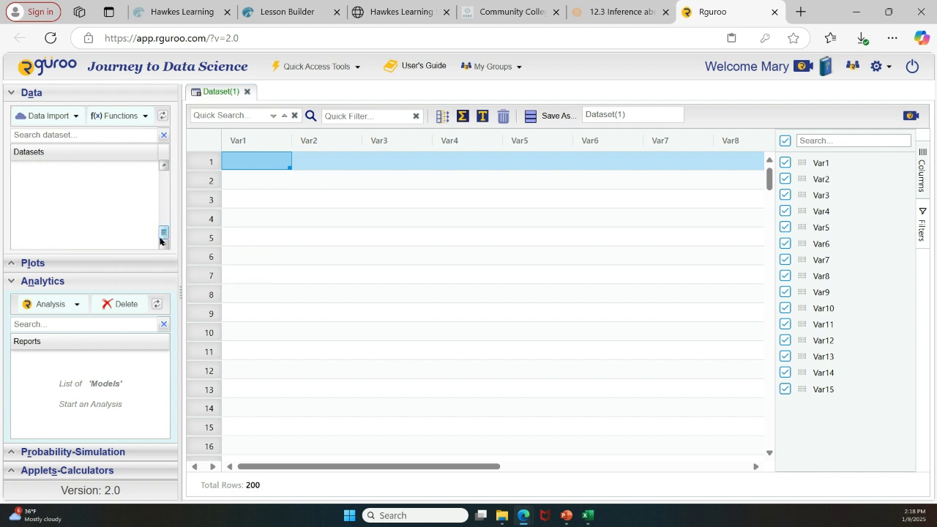
{"action": "mouse_move", "coordinate": [81, 243]}
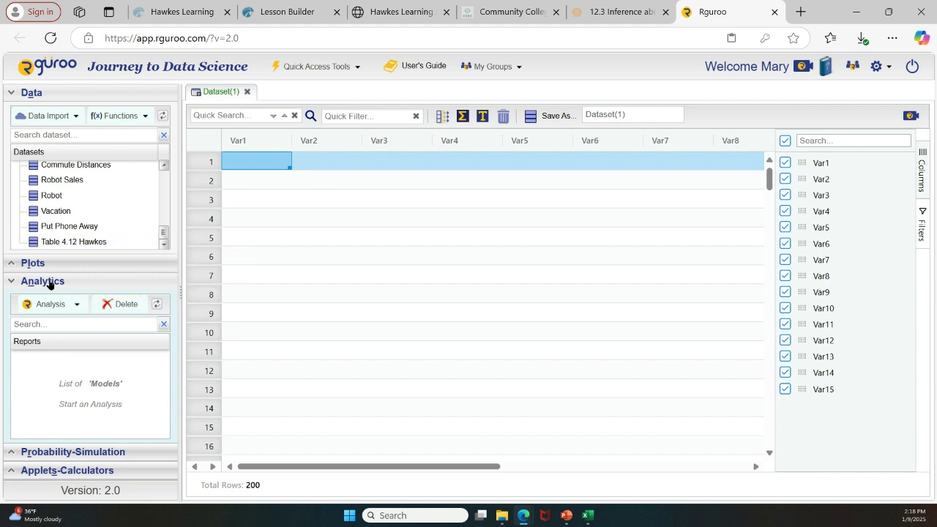
{"action": "left_click", "coordinate": [11, 284]}
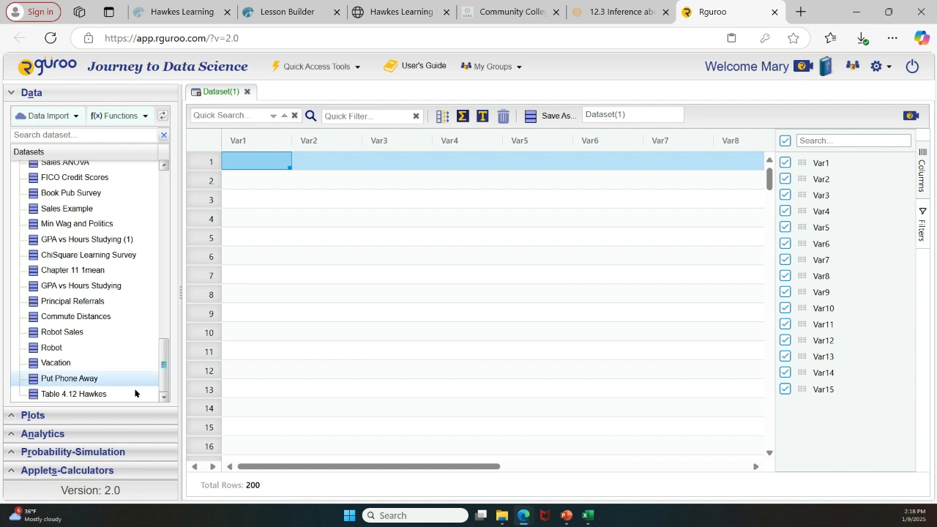
{"action": "double_click", "coordinate": [94, 395]}
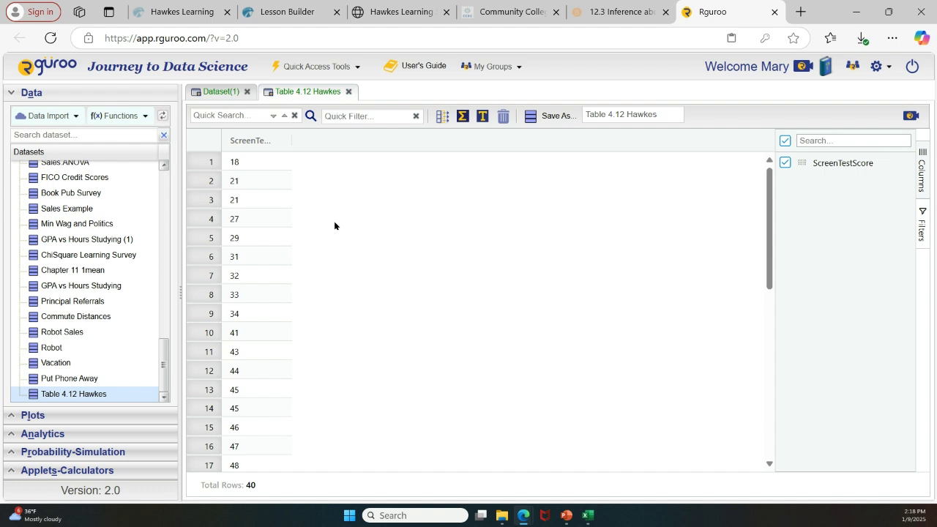
Widen the ScreenTestScore column to fit its full name and look through the scores from first to last row.
{"action": "left_click_drag", "start_coordinate": [291, 138], "coordinate": [360, 142]}
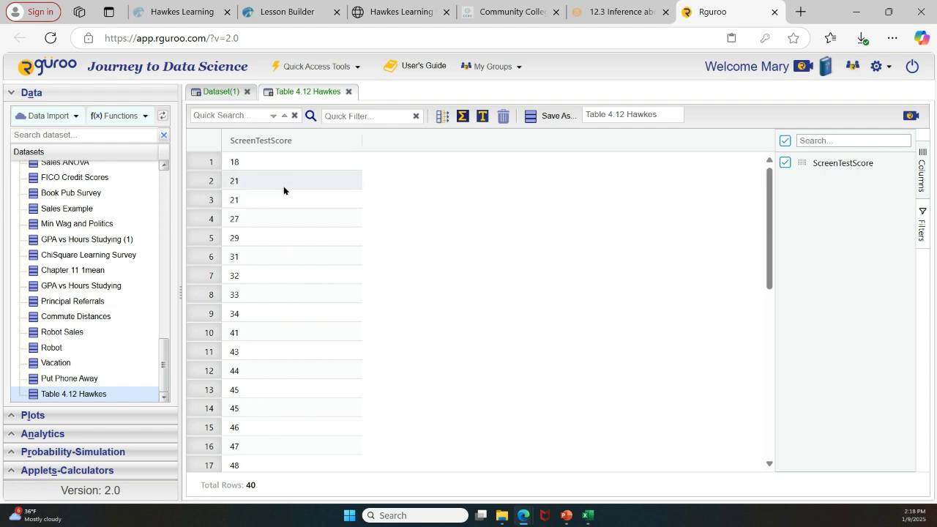
{"action": "scroll", "coordinate": [284, 190], "scroll_direction": "down", "scroll_amount": 6}
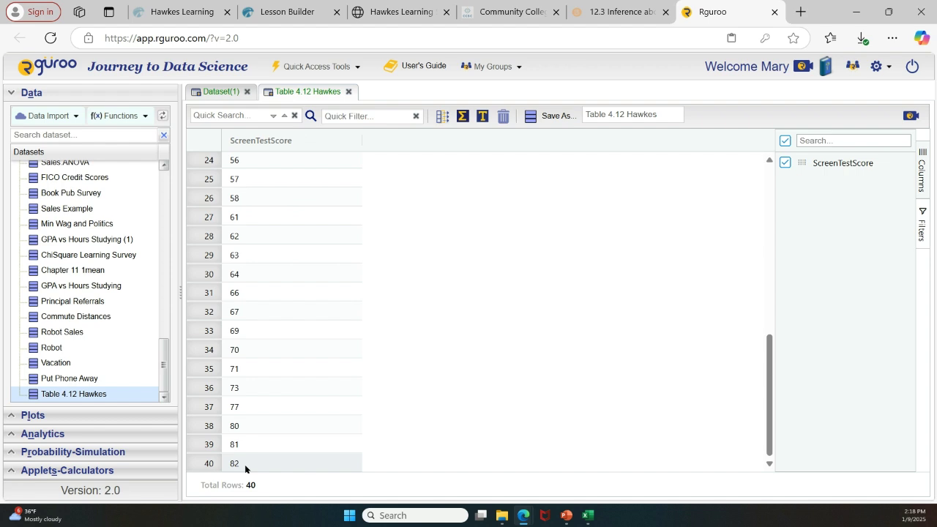
{"action": "scroll", "coordinate": [262, 349], "scroll_direction": "up", "scroll_amount": 6}
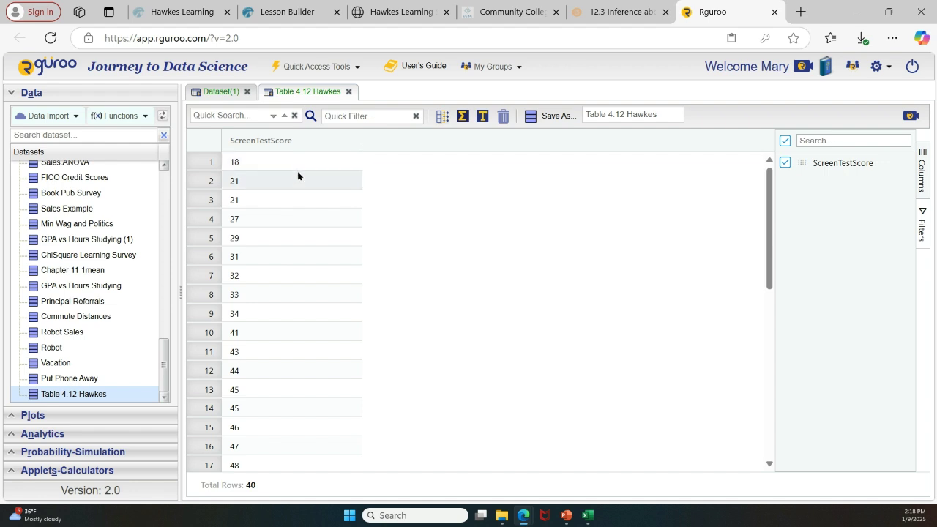
{"action": "scroll", "coordinate": [288, 218], "scroll_direction": "down", "scroll_amount": 1}
{"action": "scroll", "coordinate": [287, 219], "scroll_direction": "down", "scroll_amount": 6}
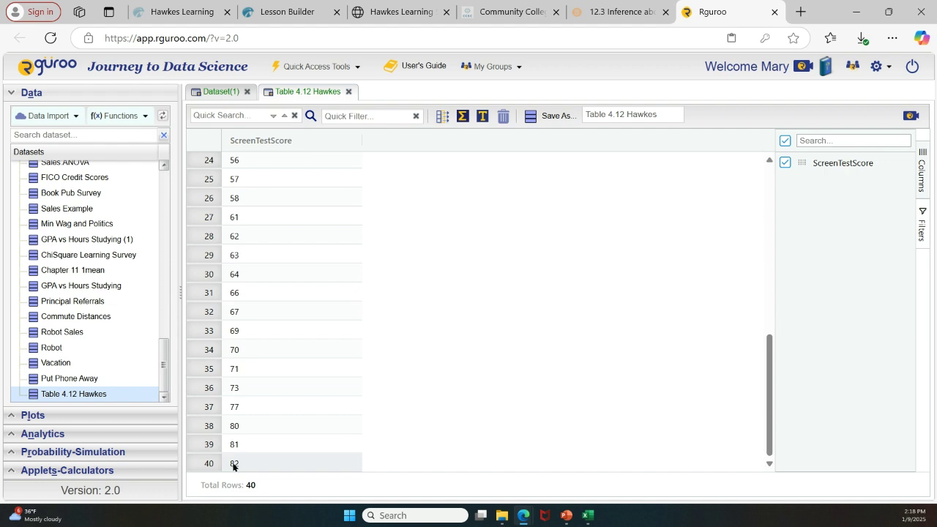
{"action": "scroll", "coordinate": [232, 461], "scroll_direction": "up", "scroll_amount": 6}
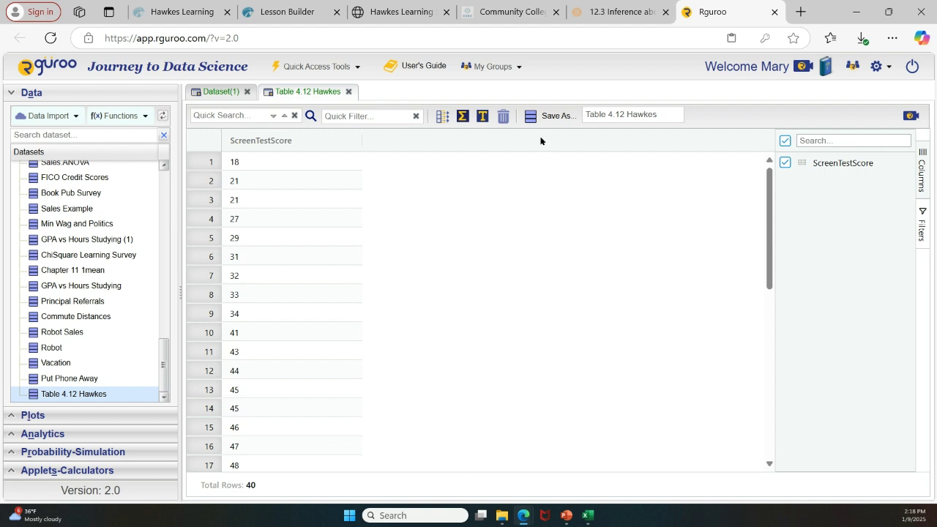
Start a Numerical Summaries analysis and choose Table 4.12 Hawkes as its dataset.
{"action": "left_click", "coordinate": [12, 94]}
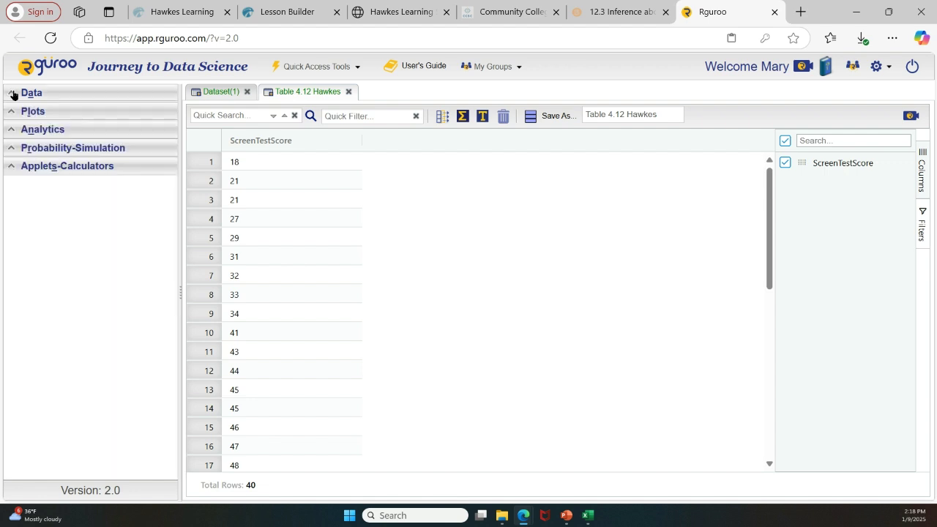
{"action": "left_click", "coordinate": [12, 131]}
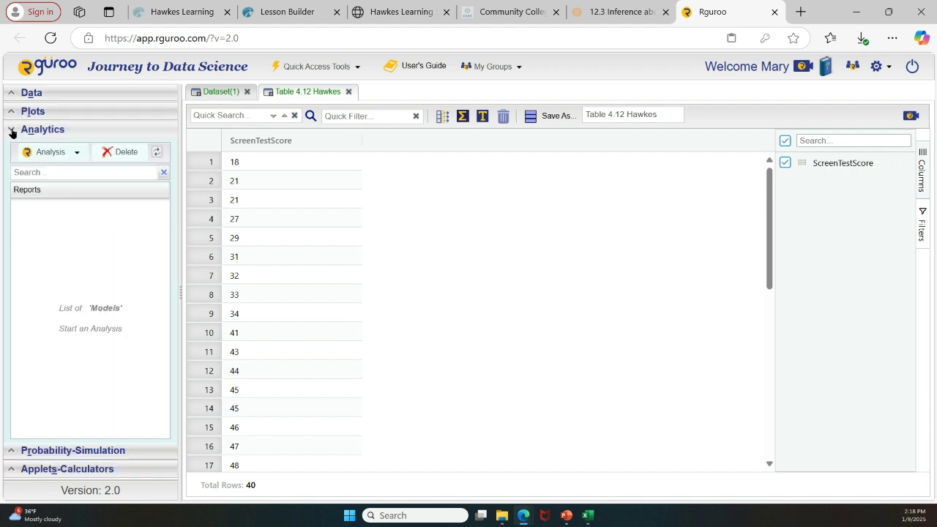
{"action": "left_click", "coordinate": [79, 152]}
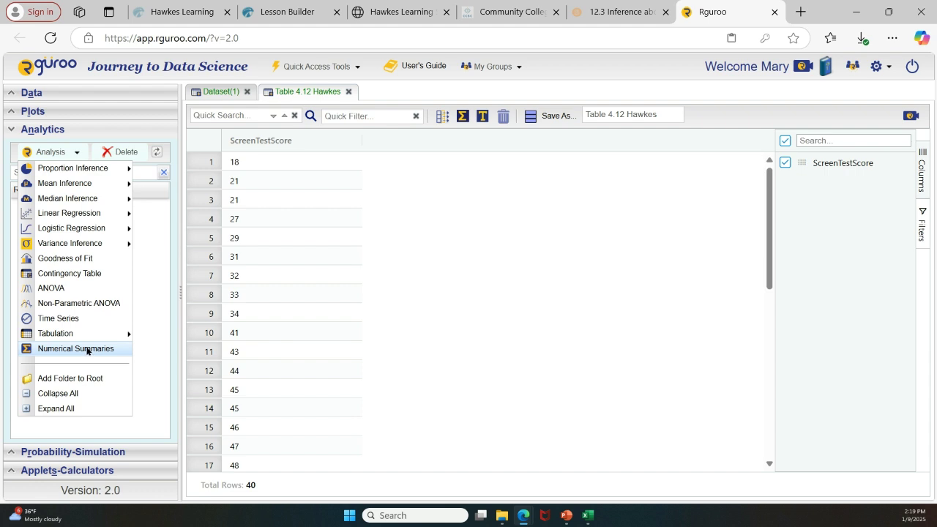
{"action": "left_click", "coordinate": [88, 350]}
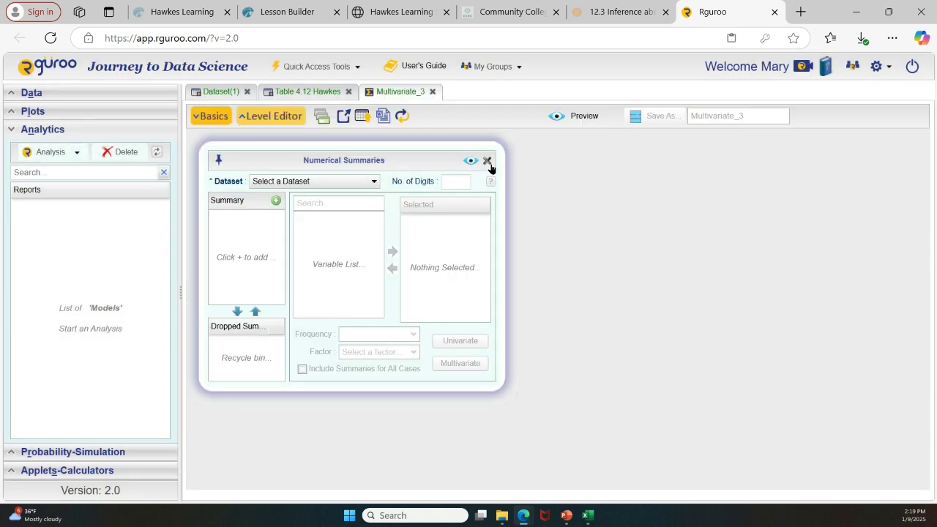
{"action": "left_click", "coordinate": [375, 183]}
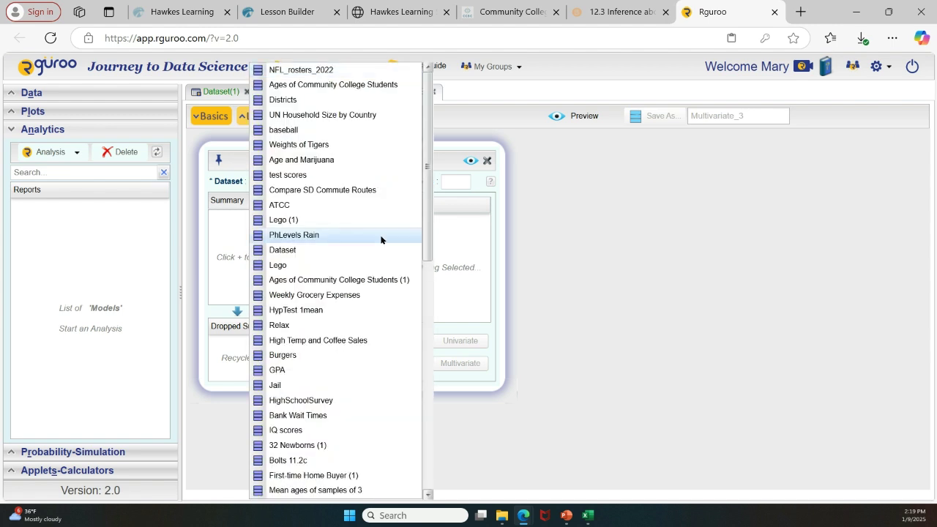
{"action": "scroll", "coordinate": [381, 240], "scroll_direction": "down", "scroll_amount": 6}
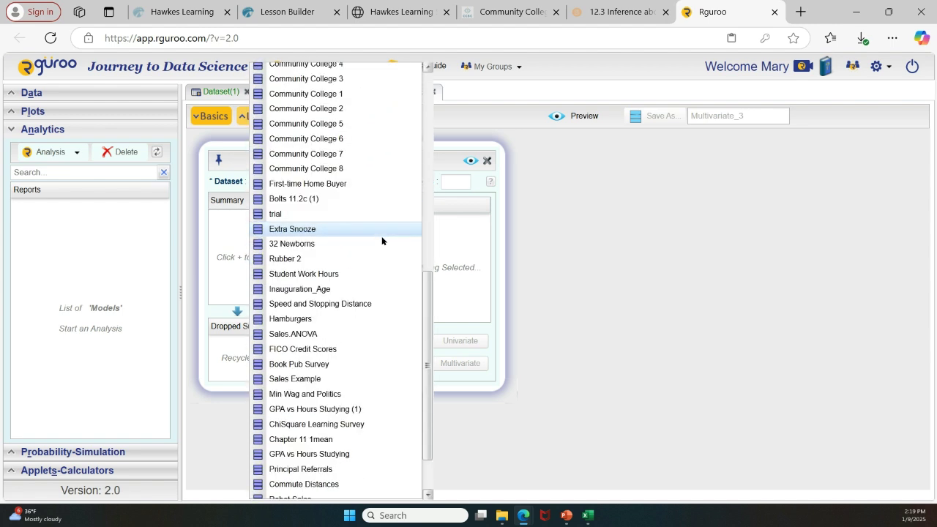
{"action": "scroll", "coordinate": [385, 245], "scroll_direction": "down", "scroll_amount": 1}
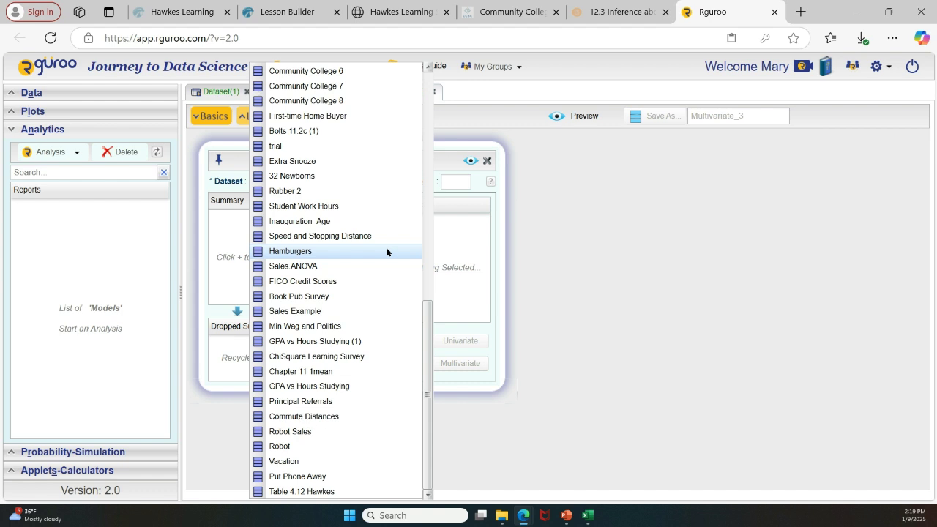
{"action": "left_click", "coordinate": [288, 492]}
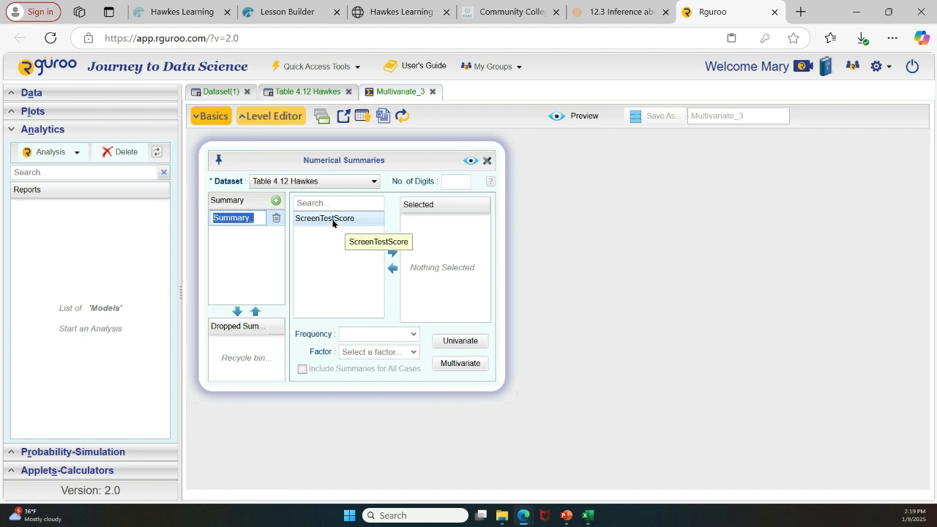
Add ScreenTestScore to the selected variables of the numerical summary.
{"action": "left_click", "coordinate": [393, 254]}
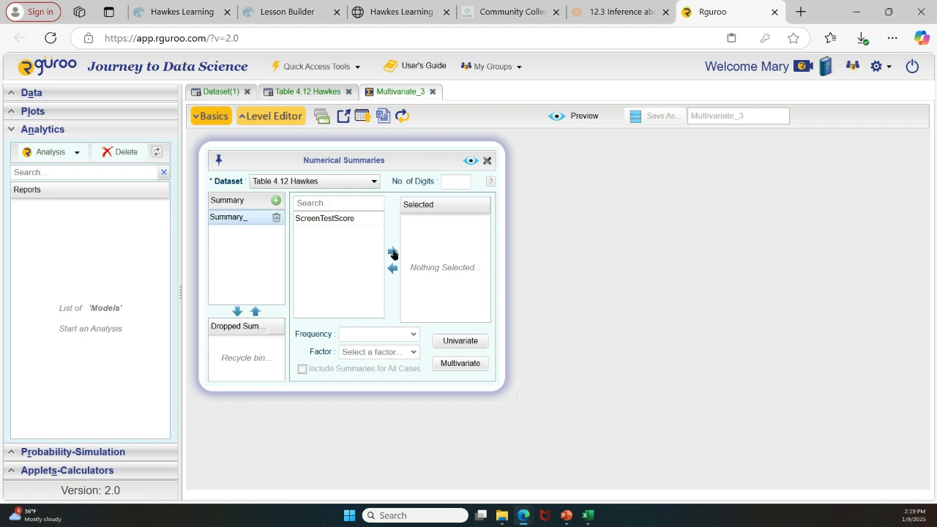
{"action": "left_click", "coordinate": [325, 221]}
{"action": "left_click", "coordinate": [392, 251]}
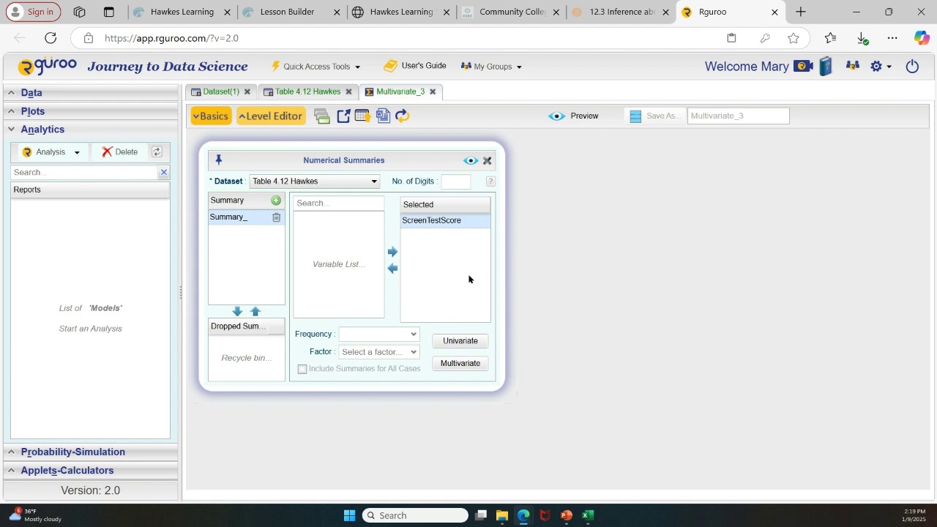
Enable Quantiles in the univariate summary with percentages 25, 50, 75 and the Discrete method, and preview the report.
{"action": "left_click", "coordinate": [472, 343]}
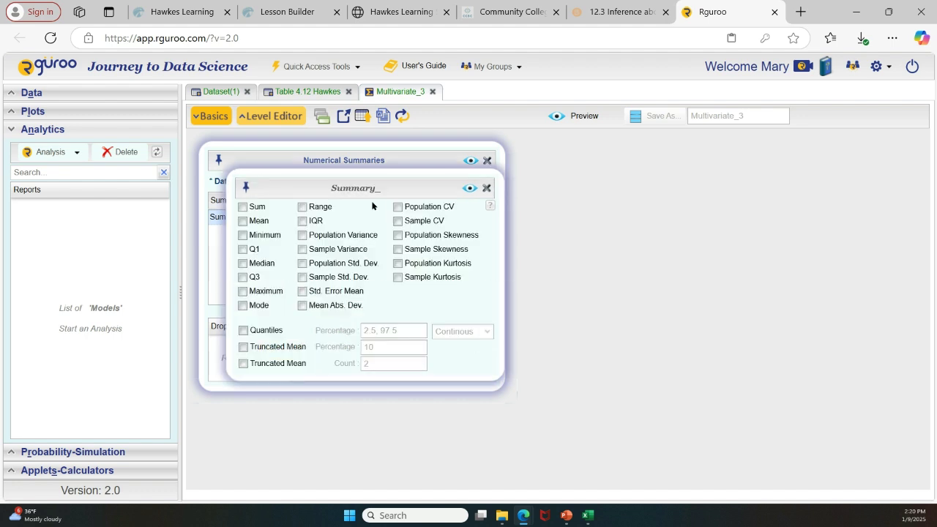
{"action": "left_click", "coordinate": [242, 332]}
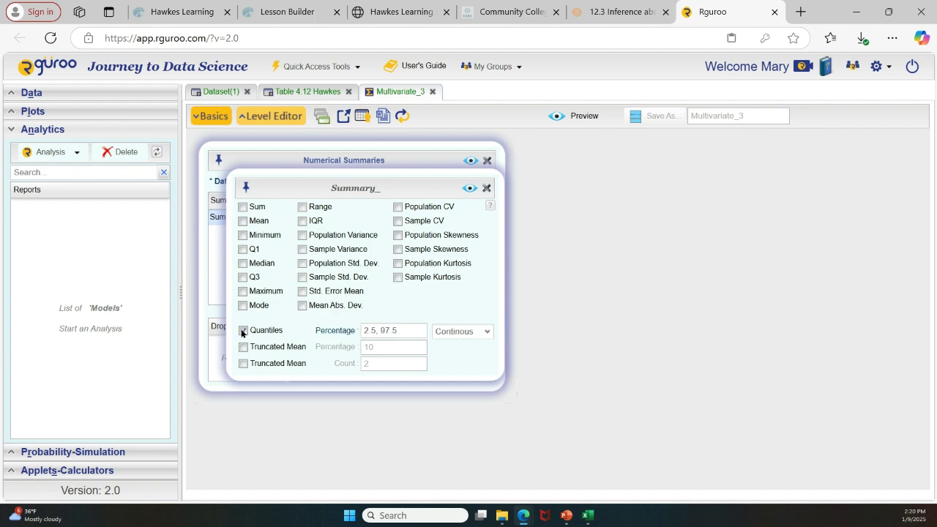
{"action": "left_click_drag", "start_coordinate": [409, 331], "coordinate": [349, 331]}
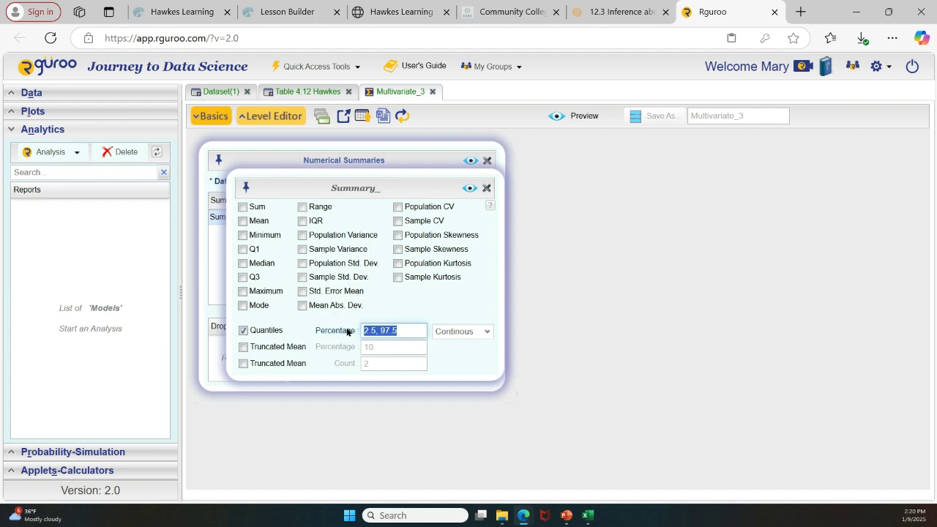
{"action": "key", "text": "BackSpace"}
{"action": "type", "text": "25, 50, 75"}
{"action": "left_click", "coordinate": [488, 338]}
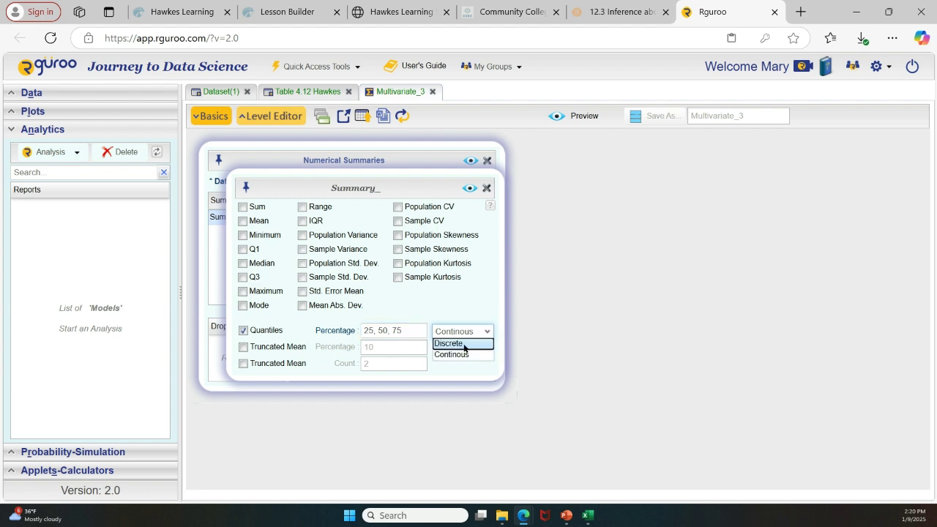
{"action": "left_click", "coordinate": [464, 344]}
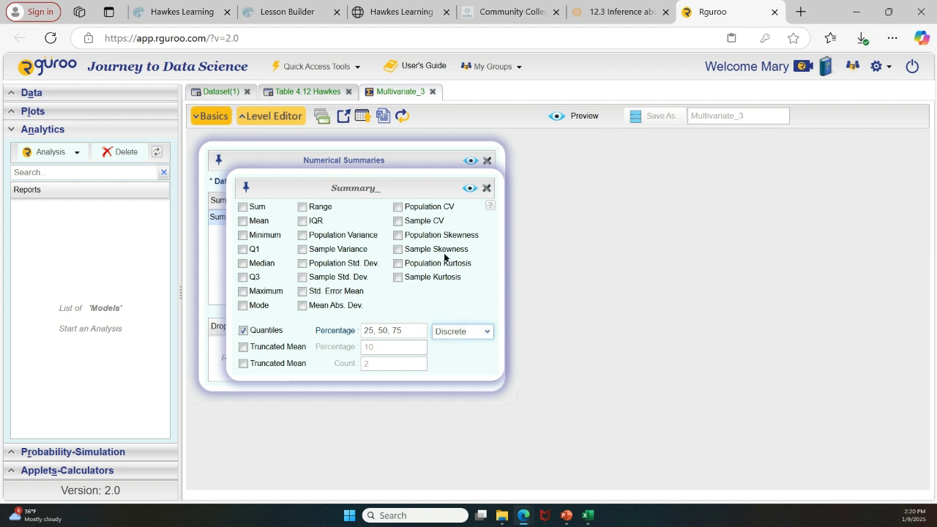
{"action": "left_click", "coordinate": [470, 189]}
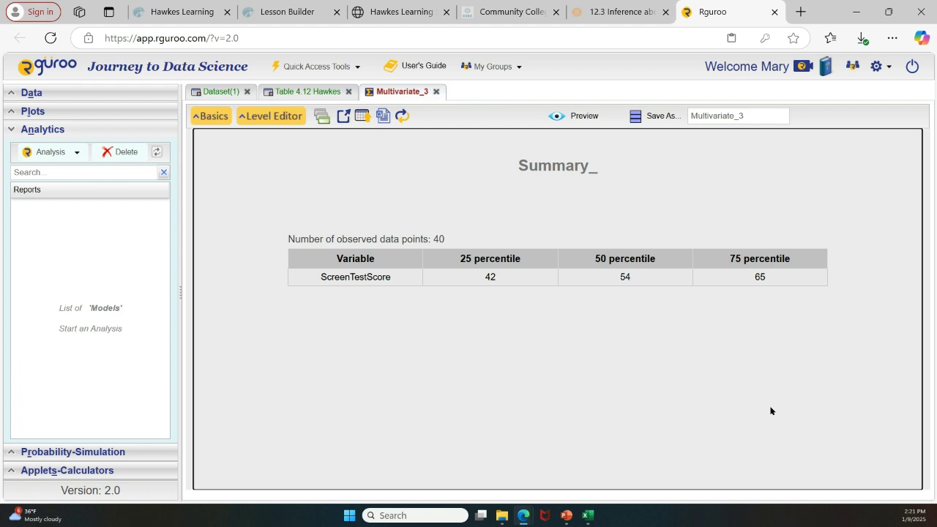
Change the univariate summary's quantile percentages to 10, 88 and preview the updated report.
{"action": "left_click", "coordinate": [222, 119]}
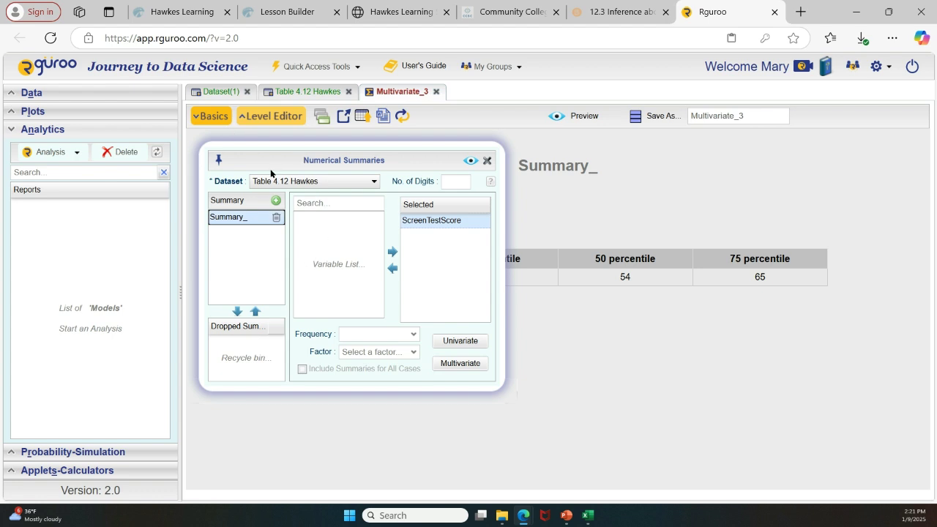
{"action": "left_click", "coordinate": [213, 119]}
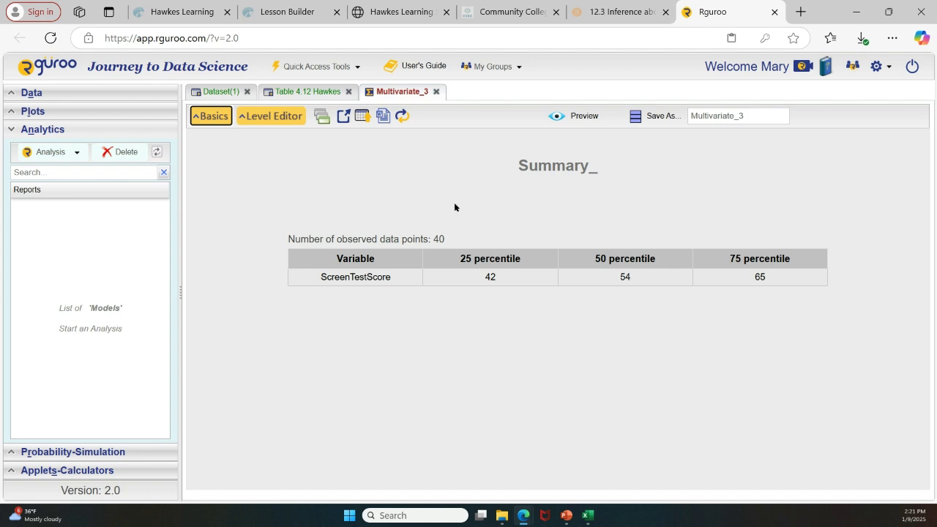
{"action": "left_click", "coordinate": [212, 116]}
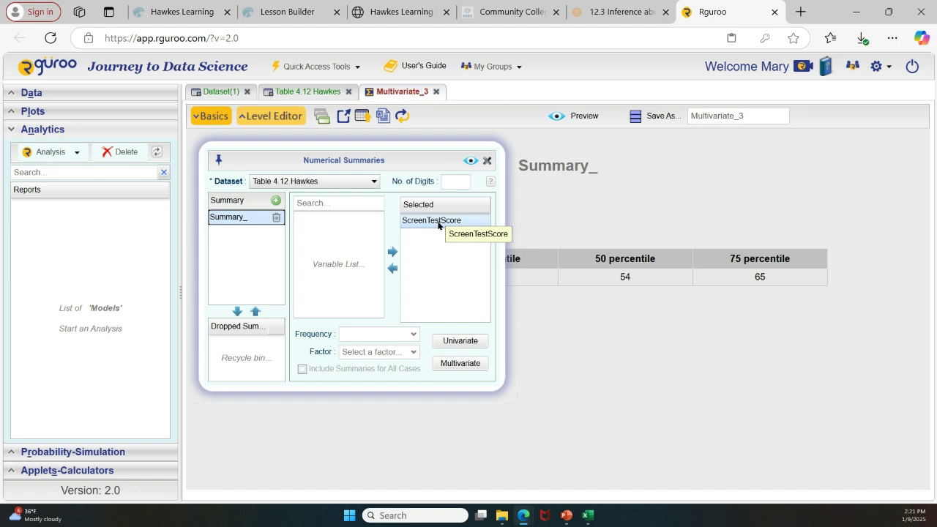
{"action": "left_click", "coordinate": [469, 343]}
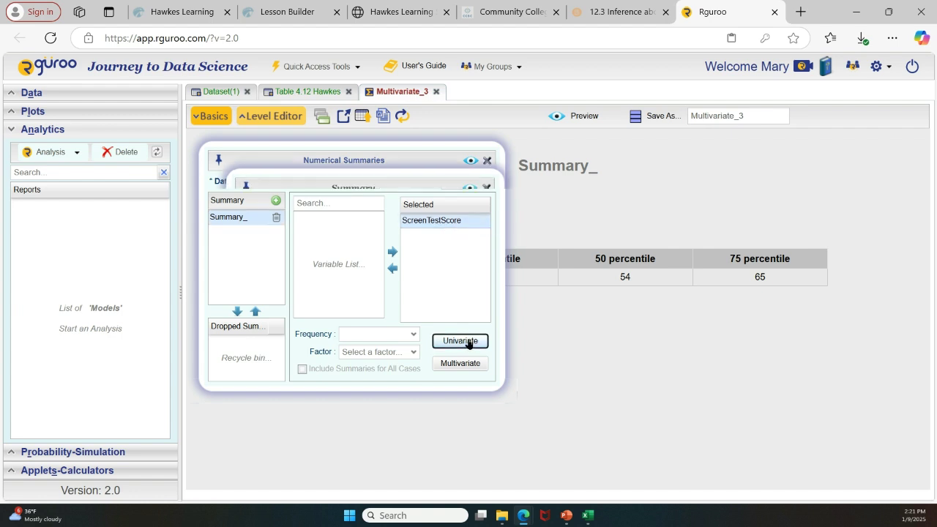
{"action": "left_click_drag", "start_coordinate": [403, 330], "coordinate": [359, 324]}
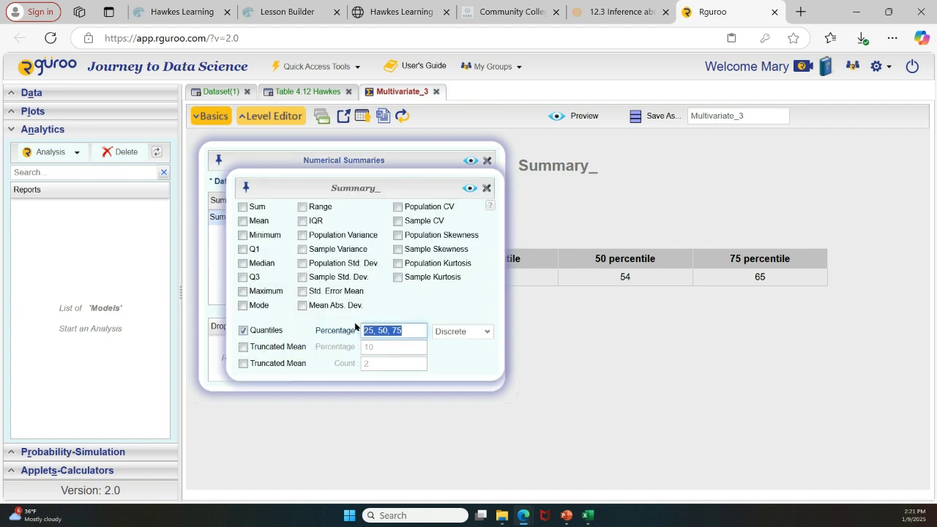
{"action": "key", "text": "BackSpace"}
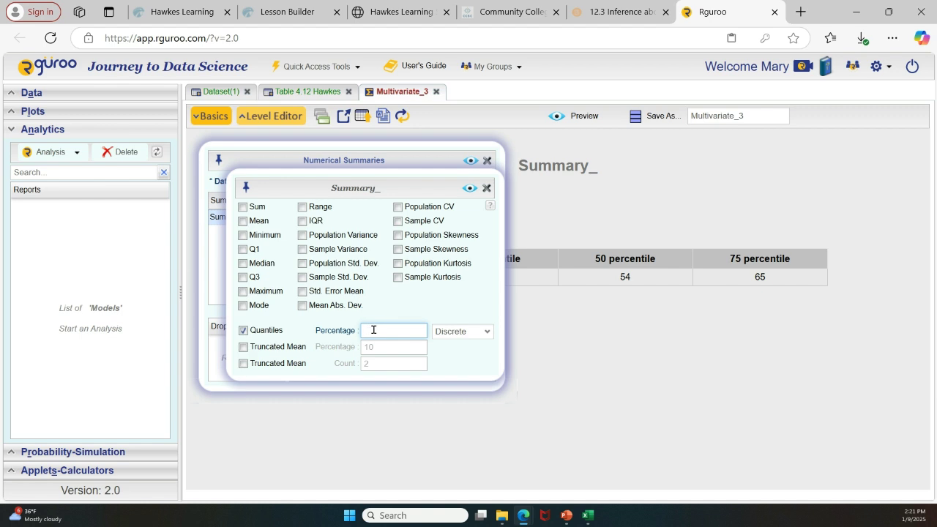
{"action": "type", "text": "10, 88"}
{"action": "left_click", "coordinate": [468, 189]}
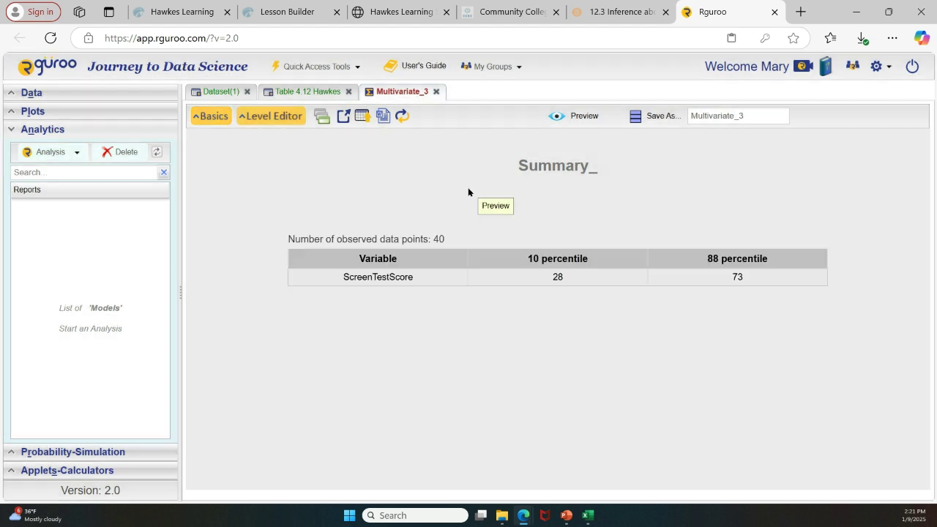